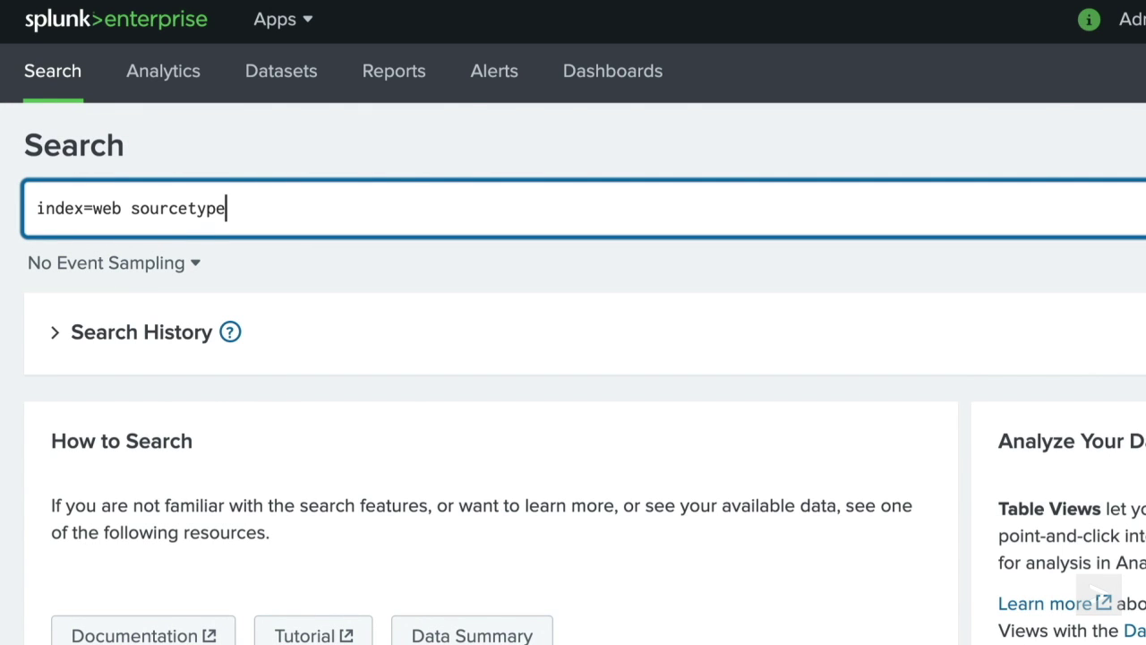
Step: Build the multi-line search with a transaction command followed by stats avg(eventcount)
{"action": "type", "text": "d"}
{"action": "key", "text": "shift+Return"}
{"action": "type", "text": "| "}
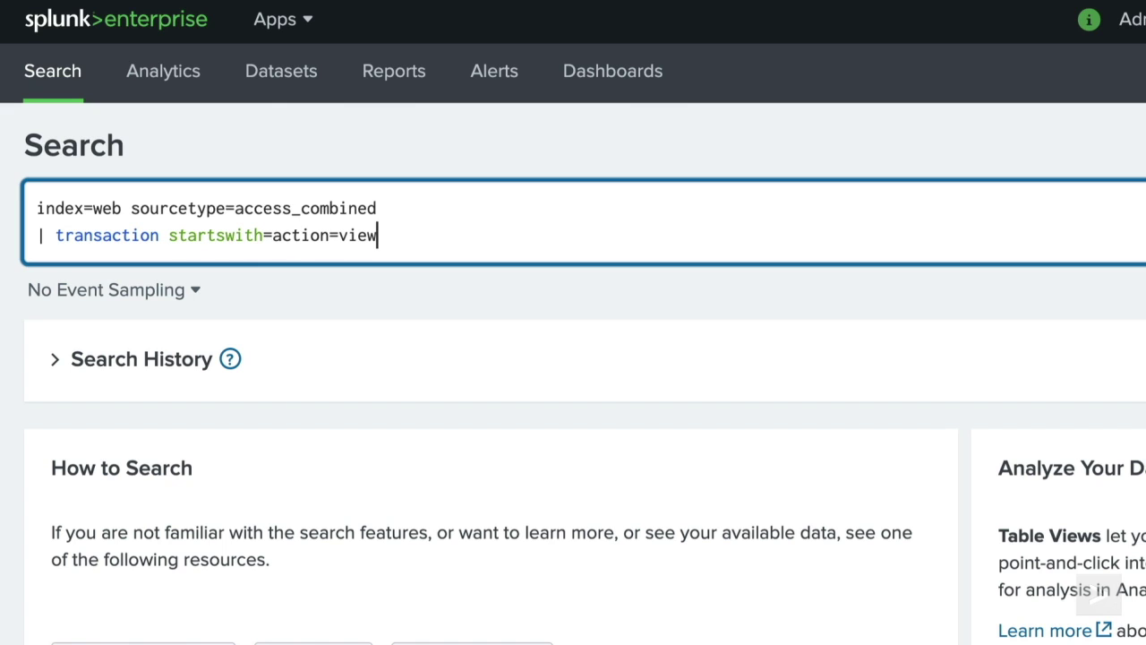
{"action": "type", "text": "chase"}
{"action": "key", "text": "shift+Return"}
{"action": "type", "text": "|"}
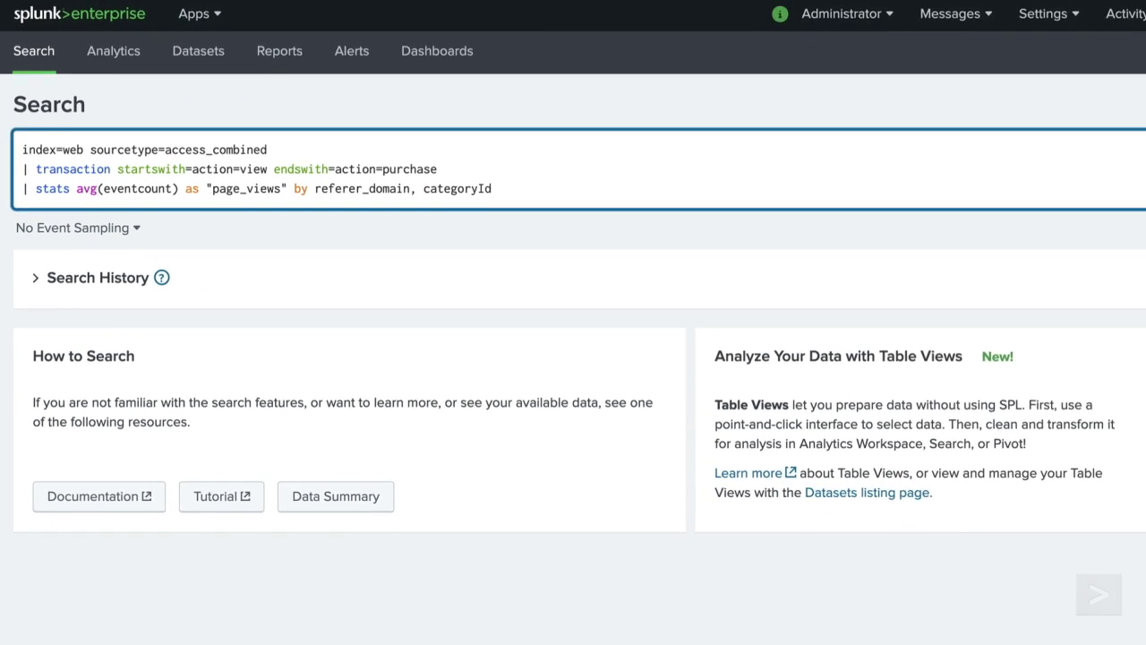
Step: Run the search over the Last 30 days, returning 32 rows of average page views
{"action": "left_click", "coordinate": [1016, 130]}
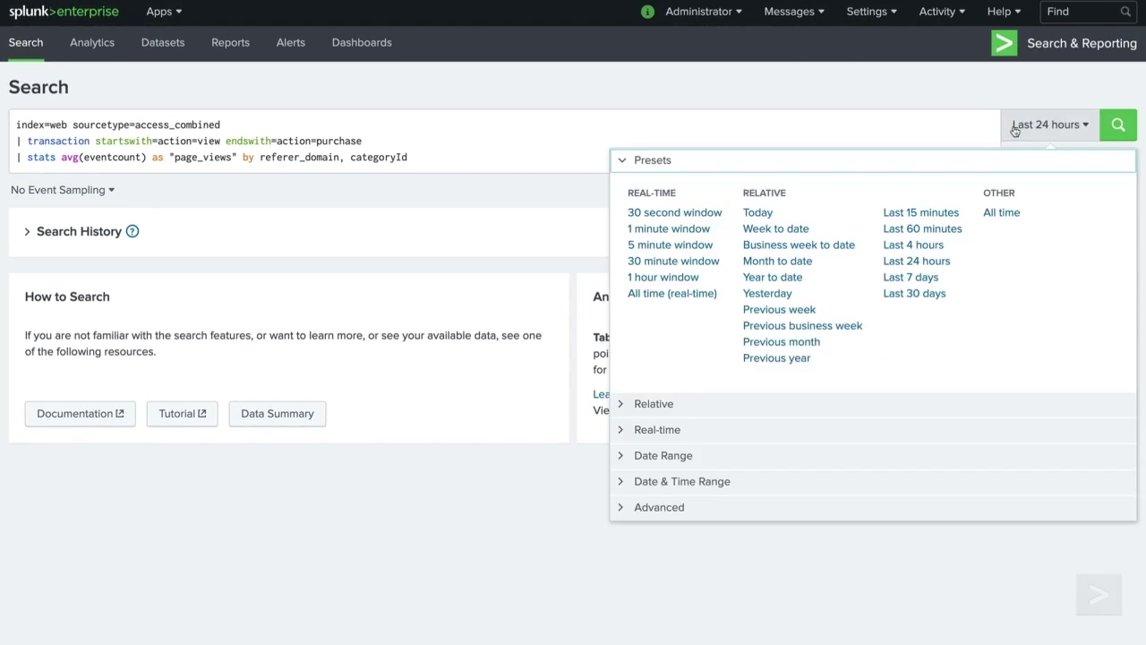
{"action": "left_click", "coordinate": [912, 294]}
{"action": "left_click", "coordinate": [1115, 128]}
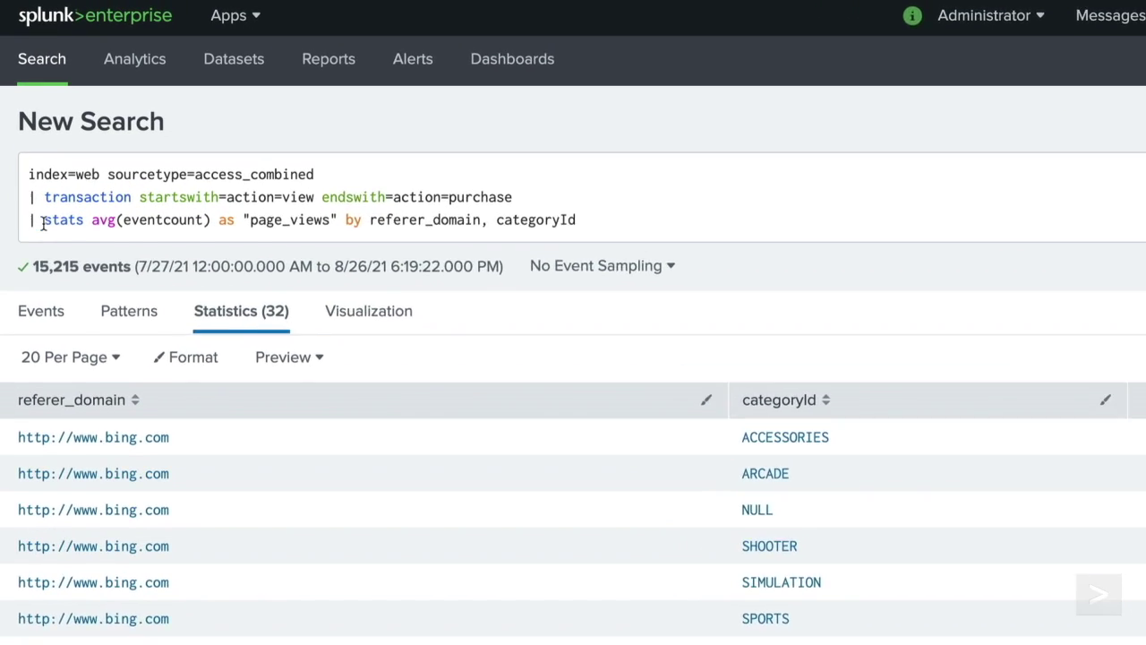
{"action": "left_click", "coordinate": [27, 156]}
Step: Change stats to sistats and rerun, yielding psrsvd summary columns per referrer domain and category
{"action": "type", "text": "si"}
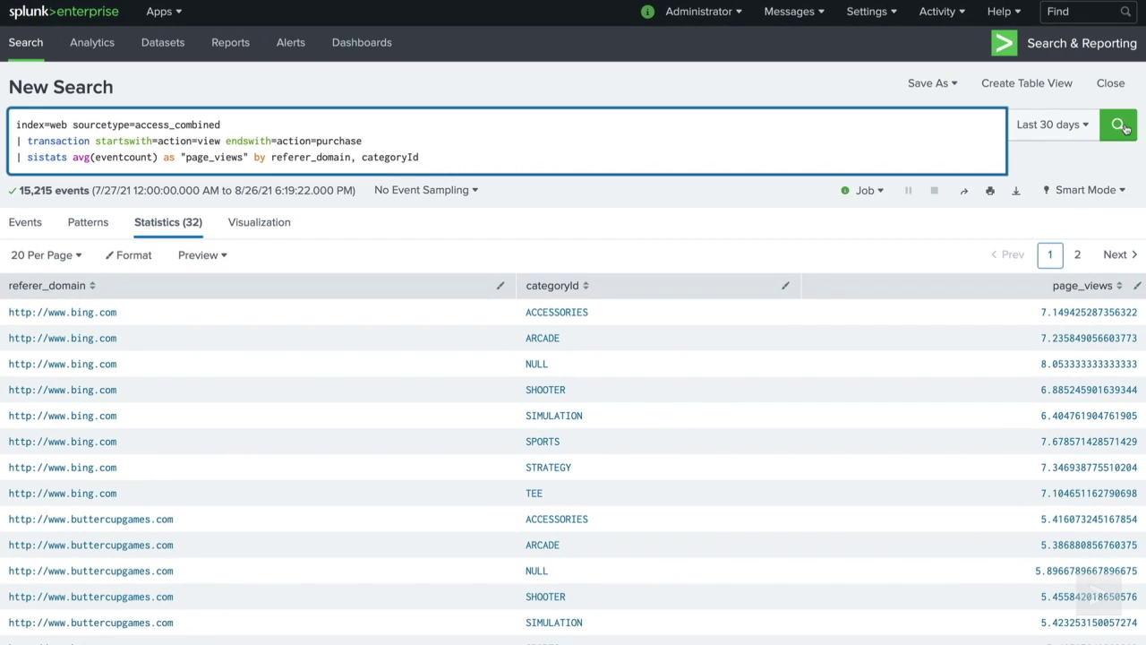
{"action": "left_click", "coordinate": [1119, 126]}
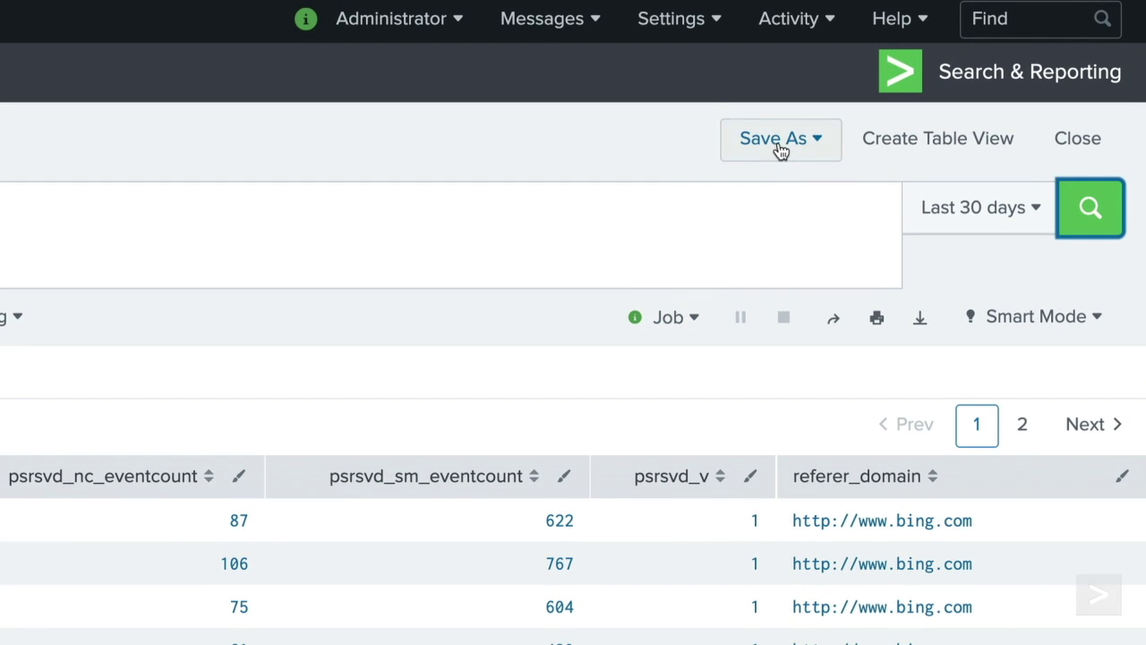
Step: Save the search as a report titled summary_page_views_to_purchase
{"action": "left_click", "coordinate": [933, 88]}
{"action": "left_click", "coordinate": [772, 190]}
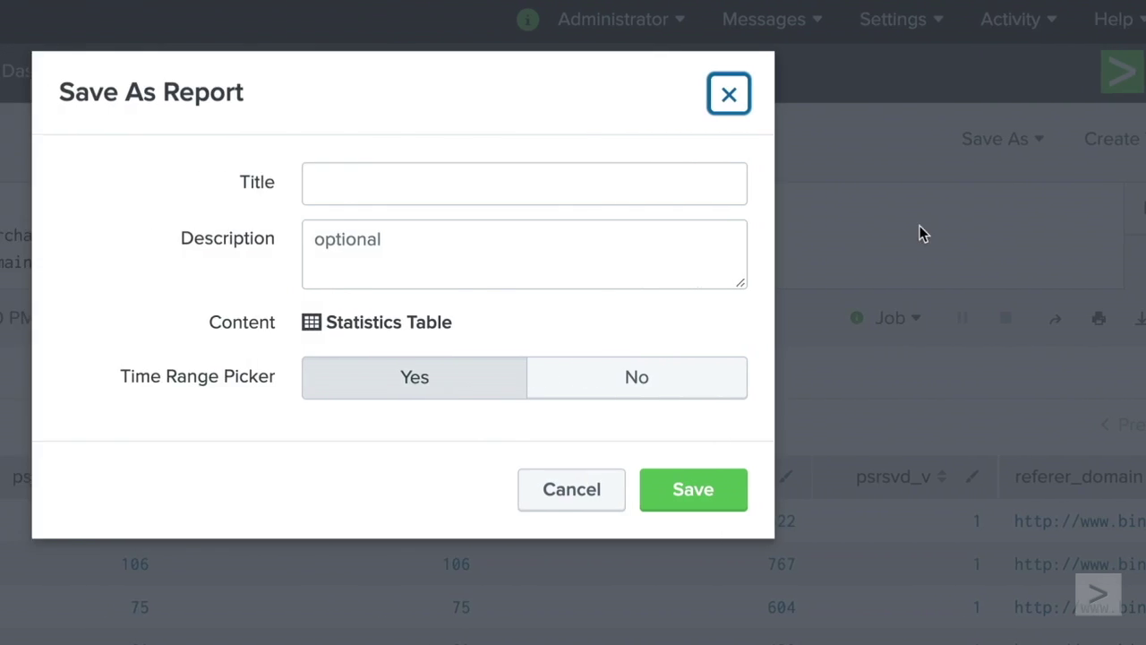
{"action": "type", "text": "summary"}
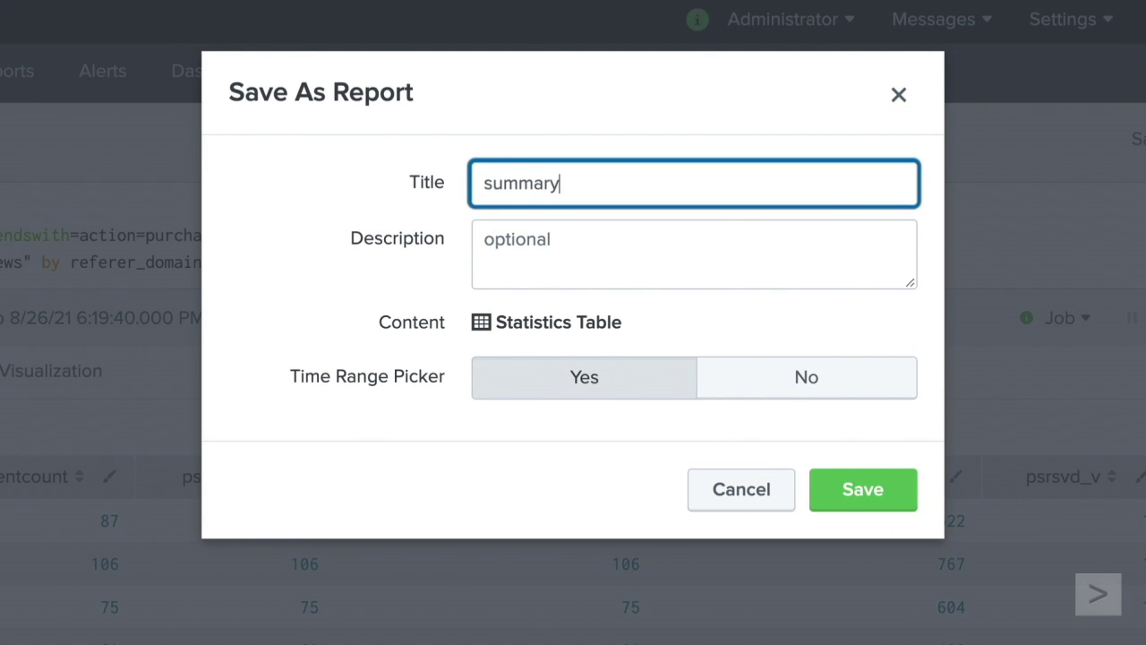
{"action": "type", "text": "_page_views"}
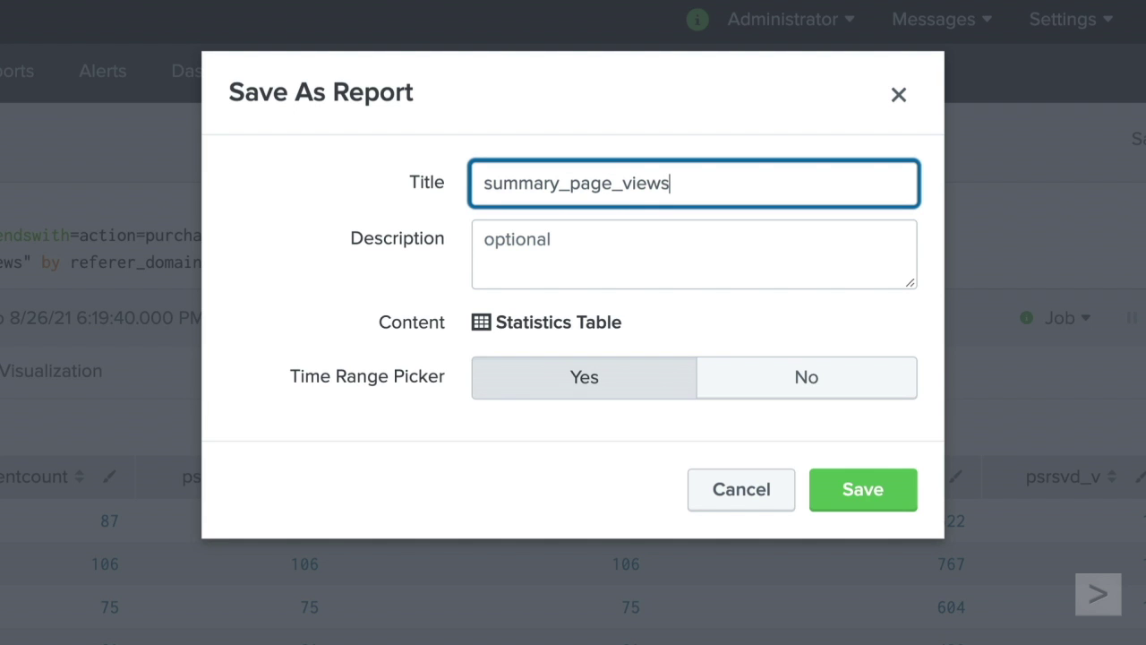
{"action": "type", "text": "_to_purchase"}
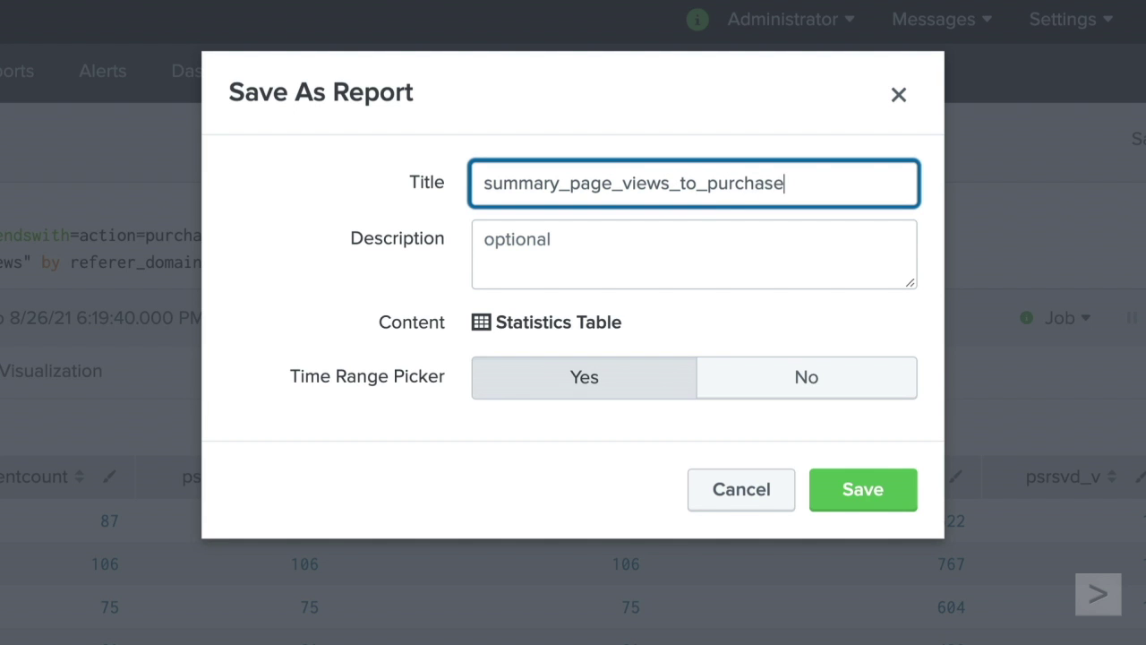
{"action": "left_click", "coordinate": [883, 492]}
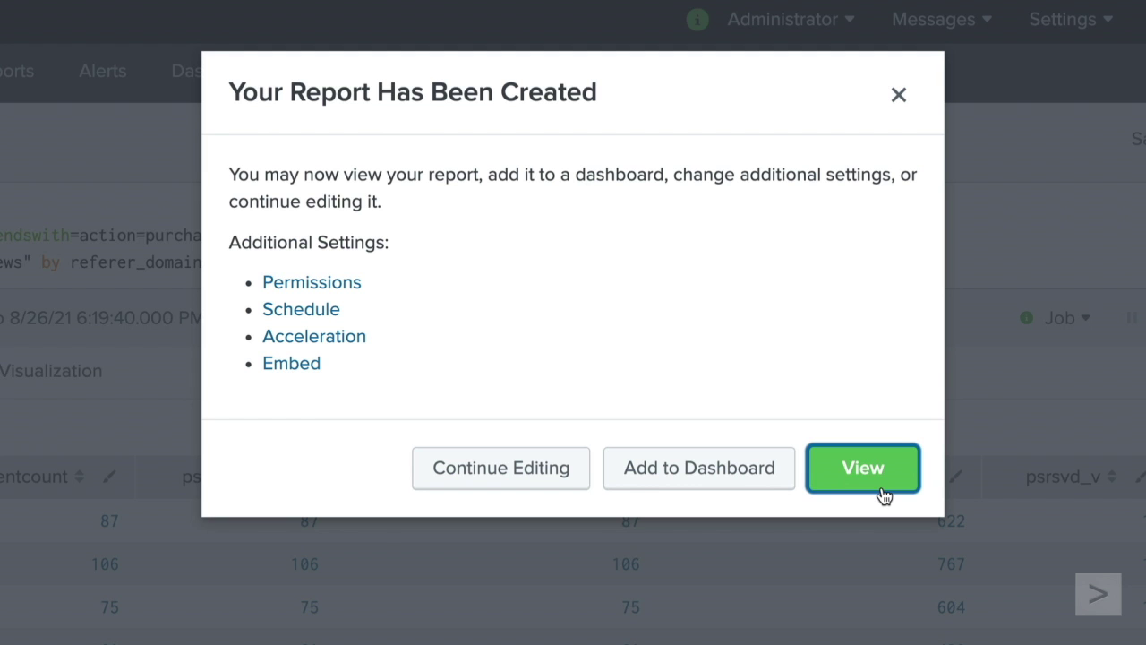
Step: Schedule the report to run every day
{"action": "left_click", "coordinate": [326, 320]}
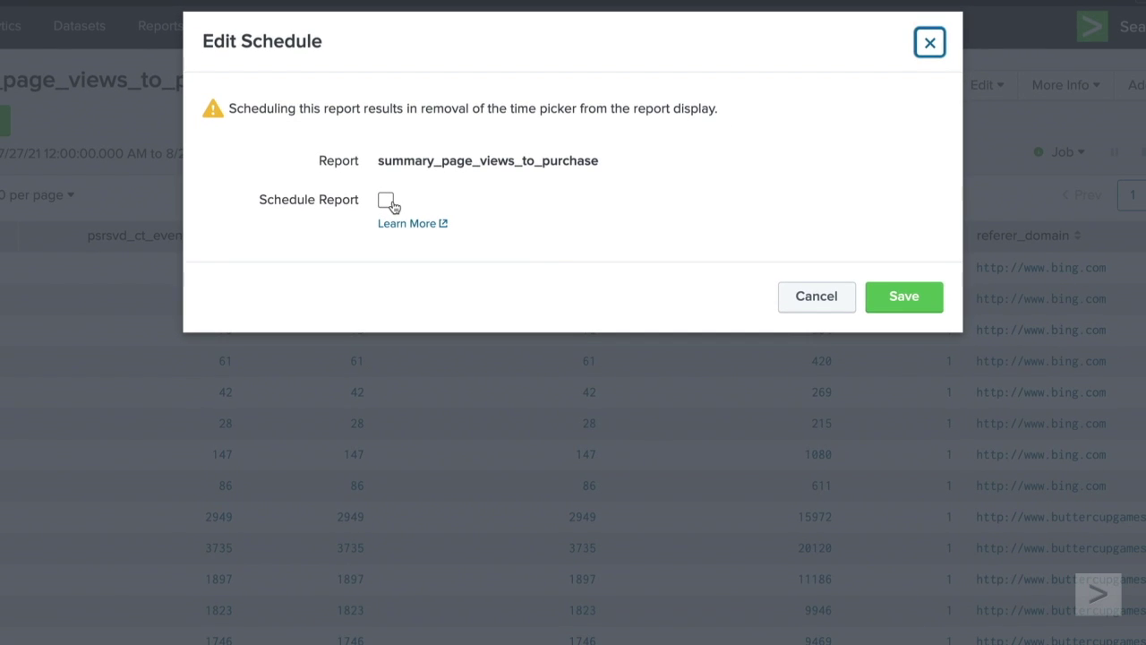
{"action": "left_click", "coordinate": [386, 201]}
{"action": "left_click", "coordinate": [512, 258]}
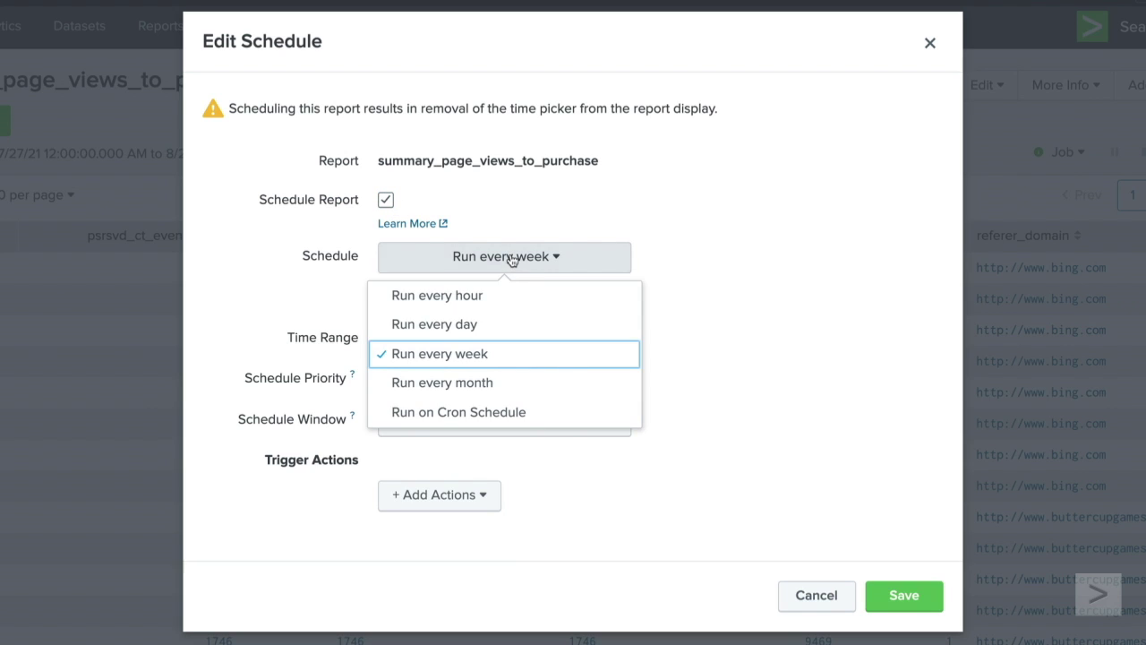
{"action": "left_click", "coordinate": [531, 327]}
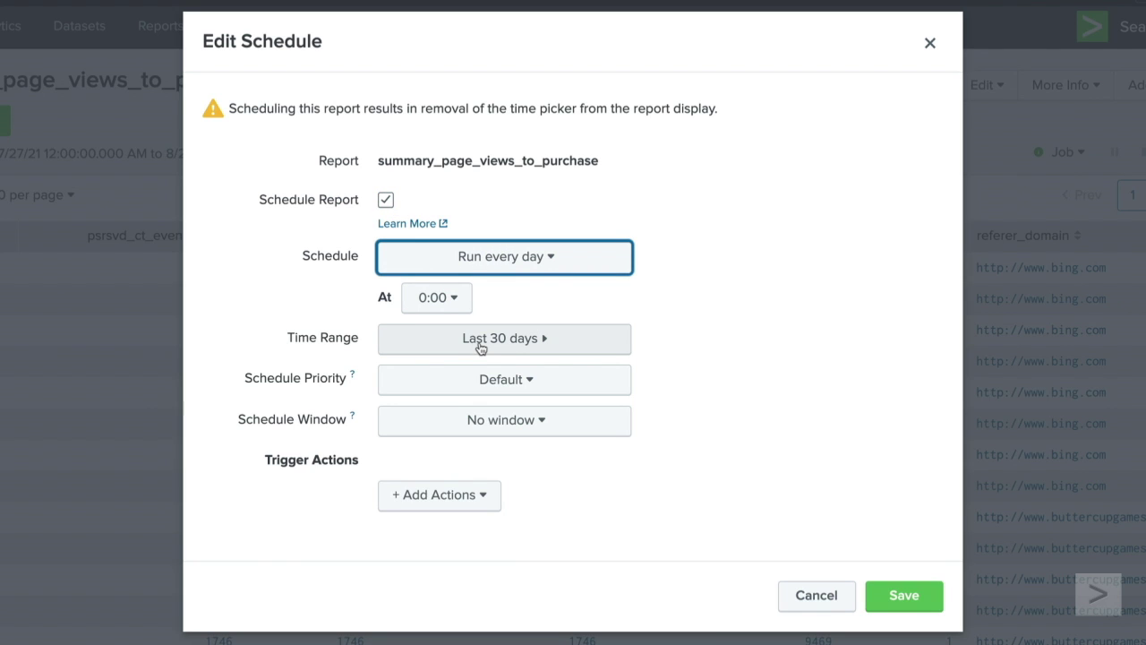
{"action": "left_click", "coordinate": [900, 604]}
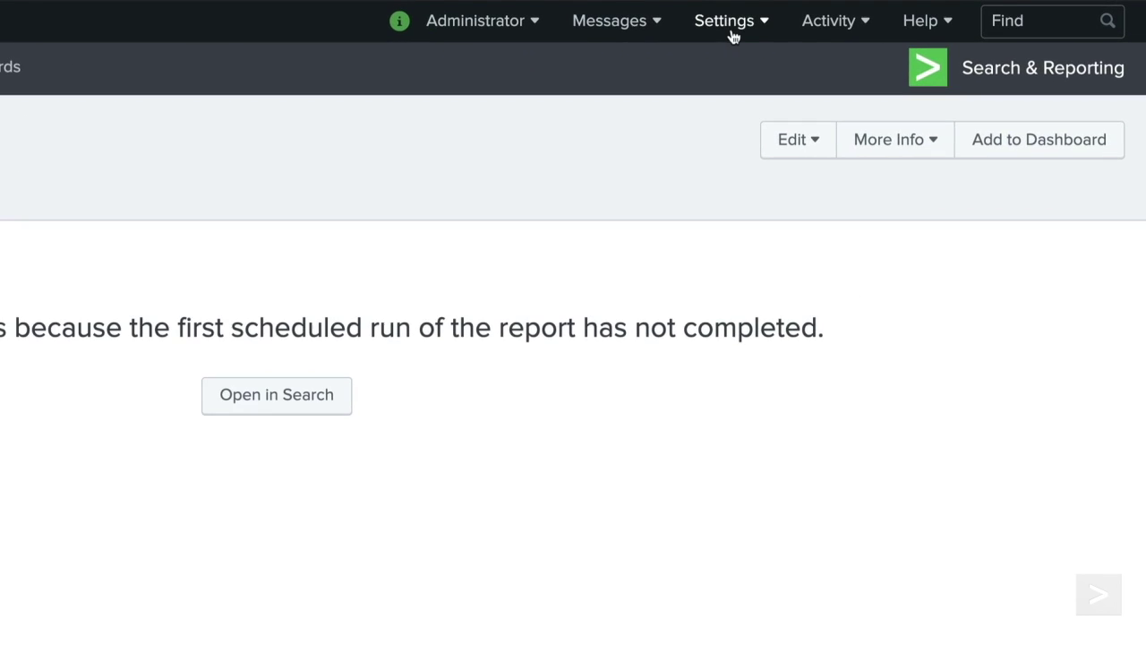
Step: Enable summary indexing for summary_page_views_to_purchase from the saved searches settings
{"action": "left_click", "coordinate": [730, 22]}
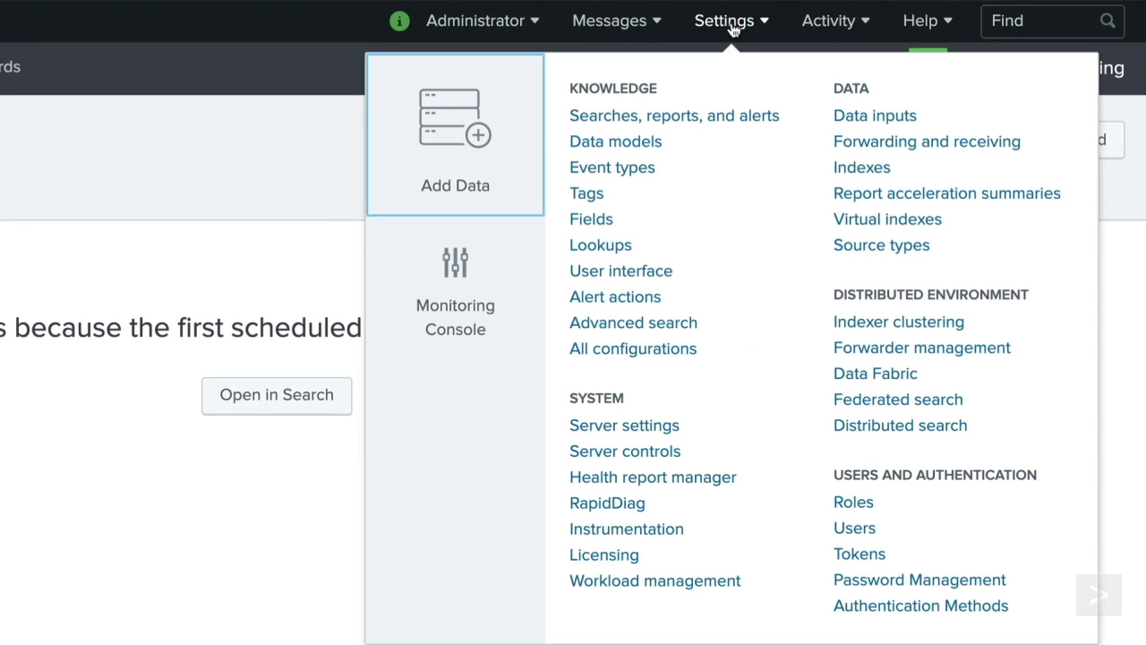
{"action": "left_click", "coordinate": [640, 119]}
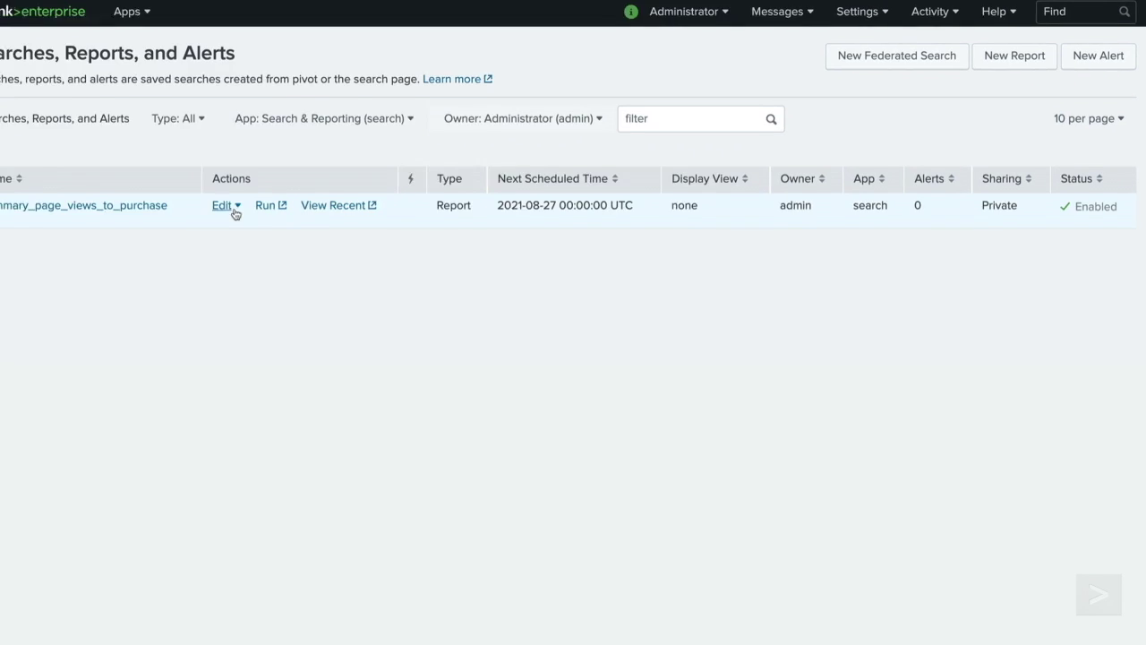
{"action": "left_click", "coordinate": [234, 211]}
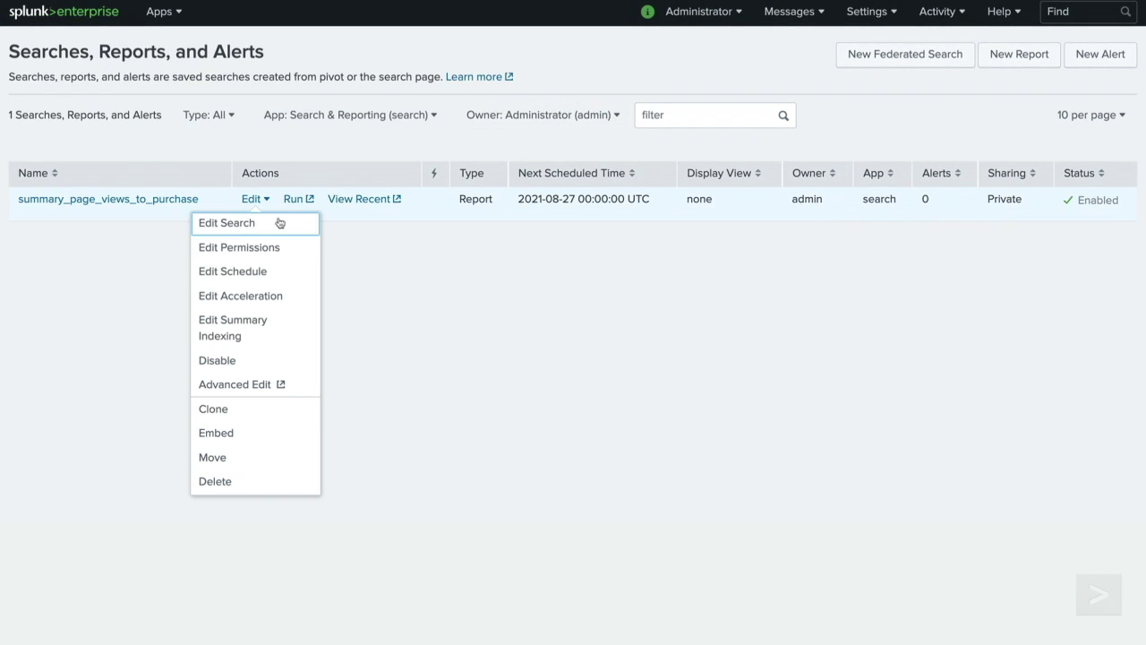
{"action": "left_click", "coordinate": [287, 329]}
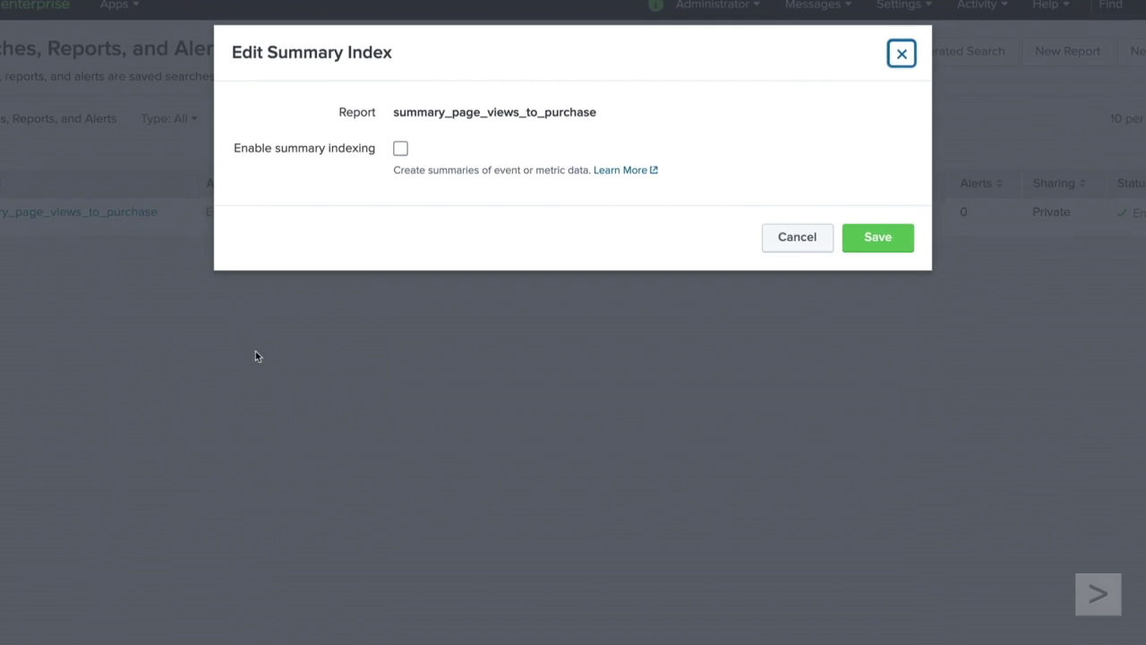
{"action": "left_click", "coordinate": [370, 161]}
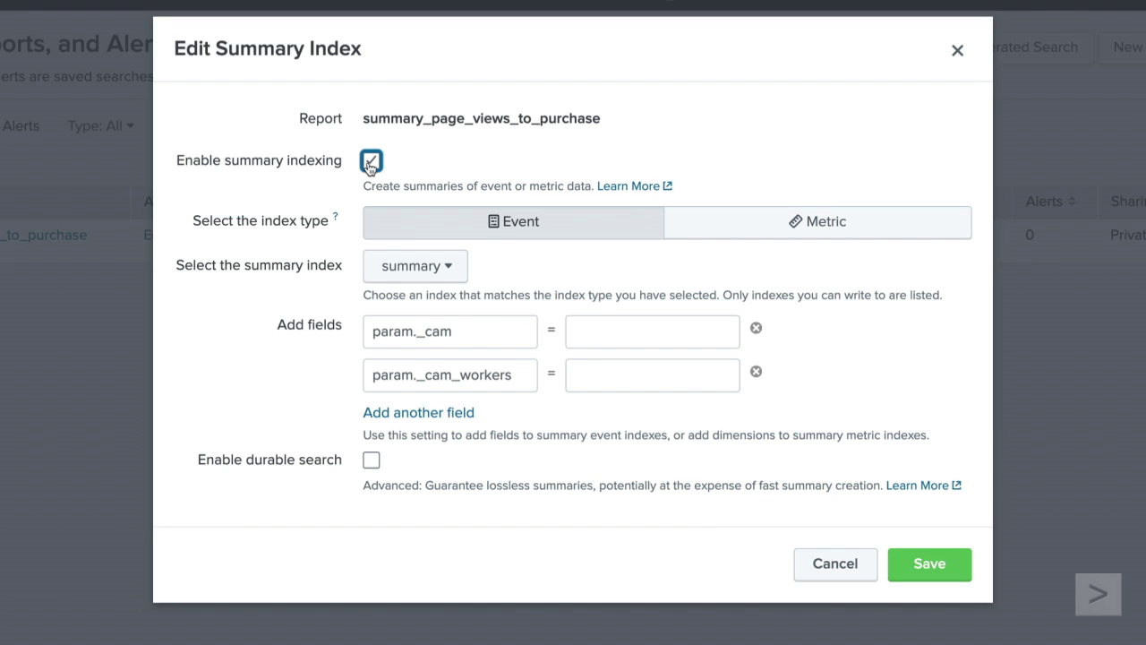
Step: Add the field report = summary_page_views_to_purchase and save the summary indexing settings
{"action": "left_click", "coordinate": [446, 414]}
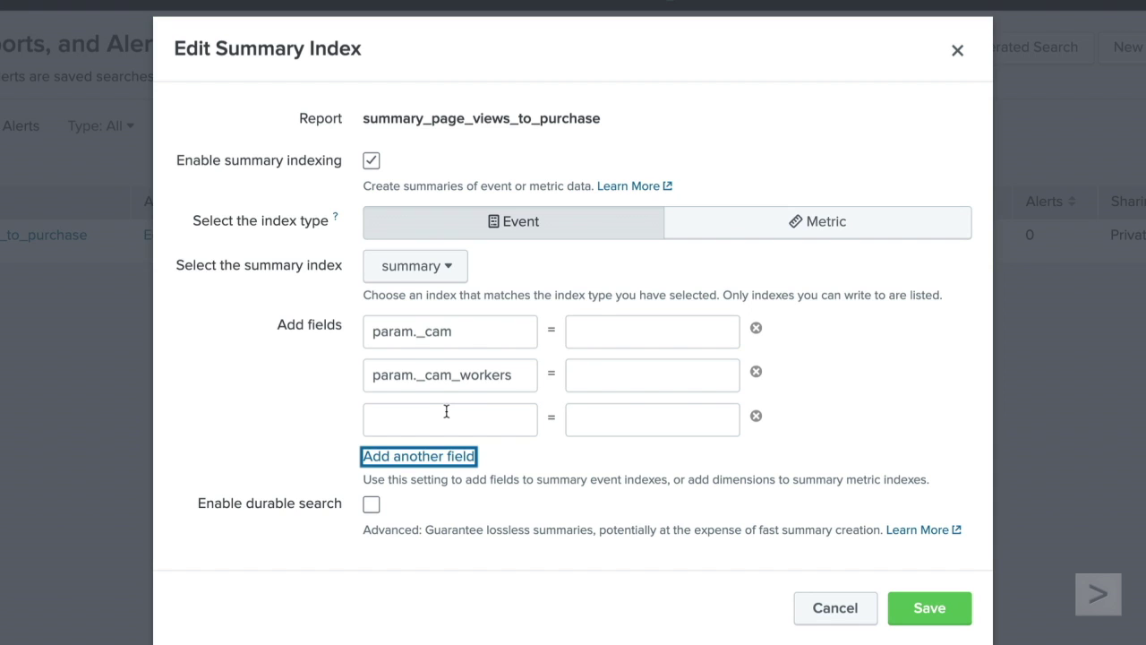
{"action": "left_click", "coordinate": [446, 418]}
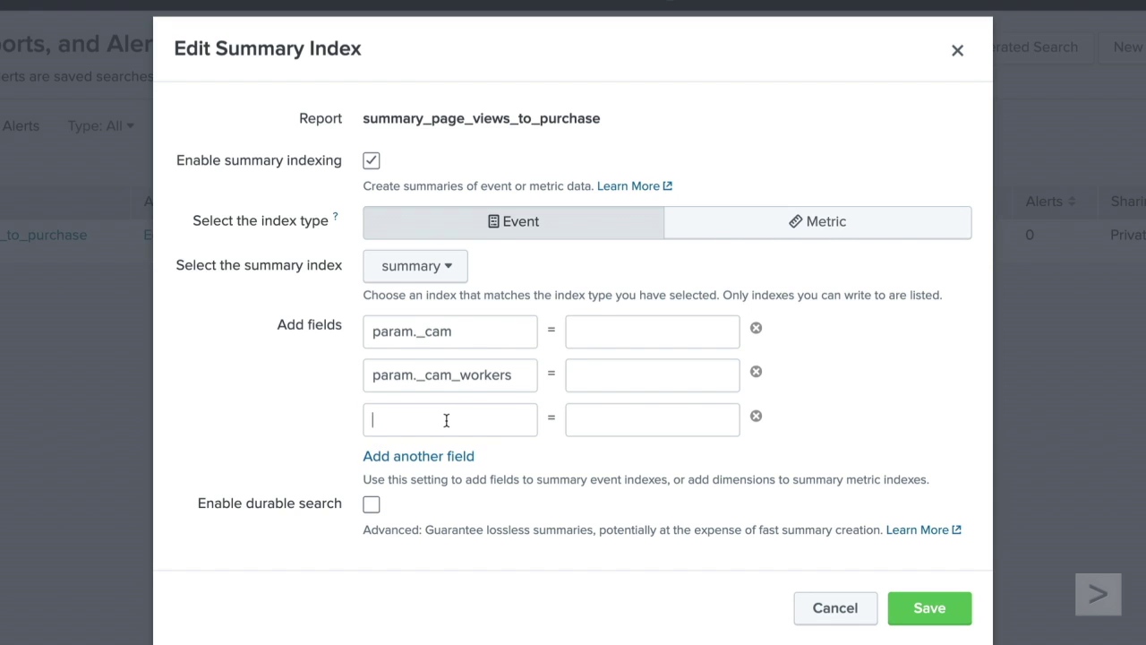
{"action": "type", "text": "report"}
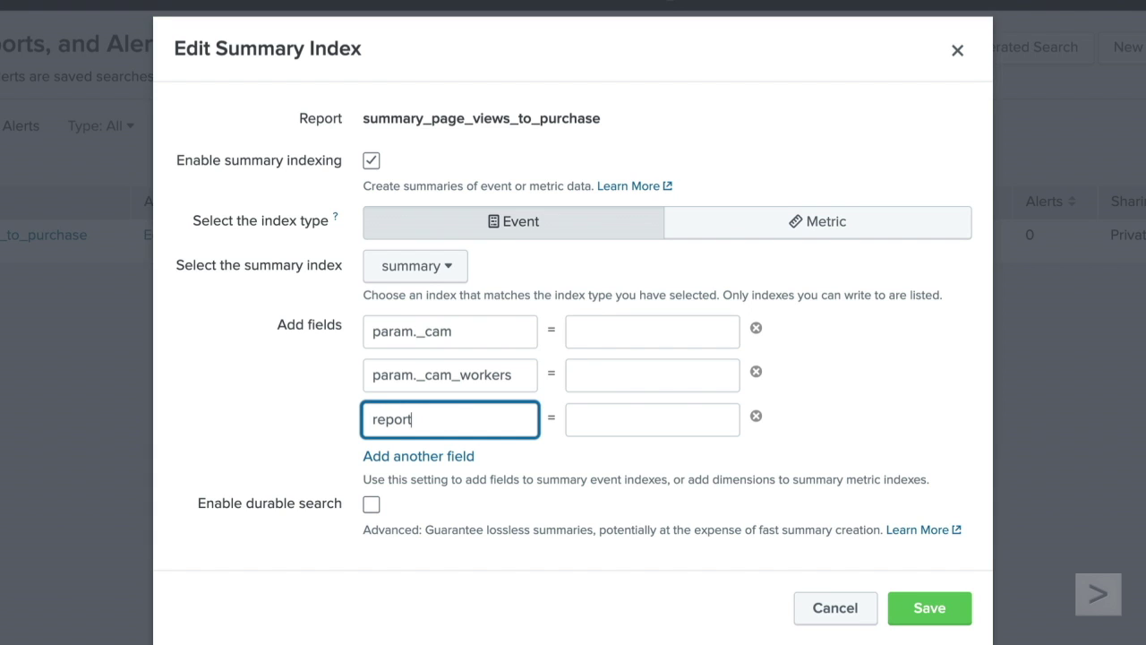
{"action": "left_click", "coordinate": [609, 426]}
{"action": "type", "text": "summary"}
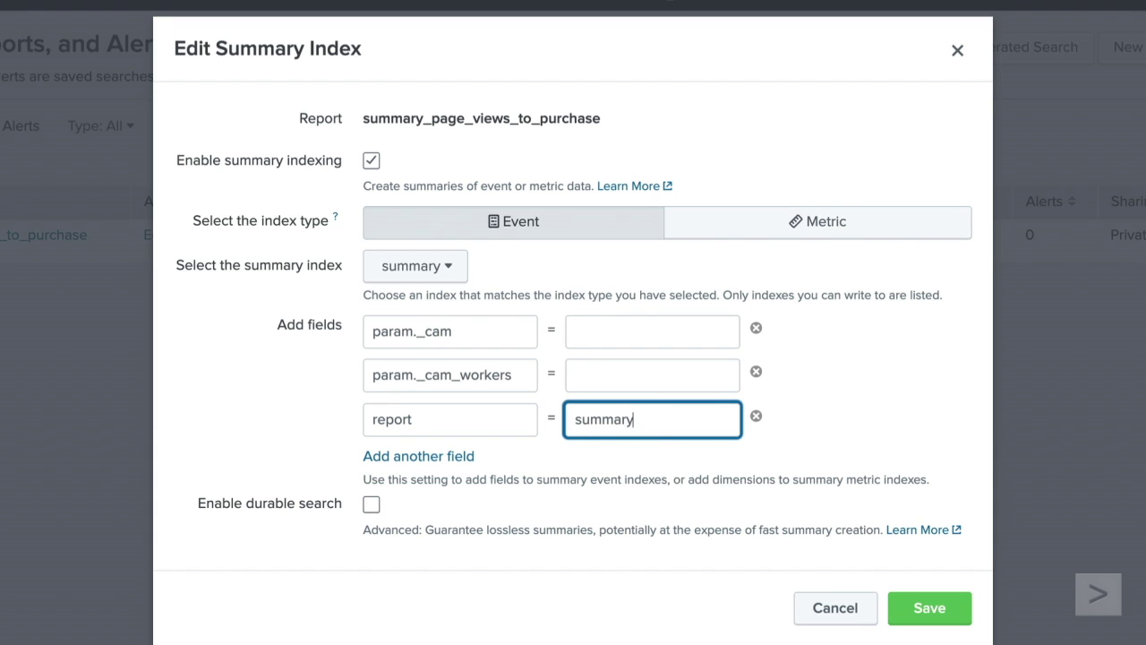
{"action": "type", "text": "_page_views_to_purc"}
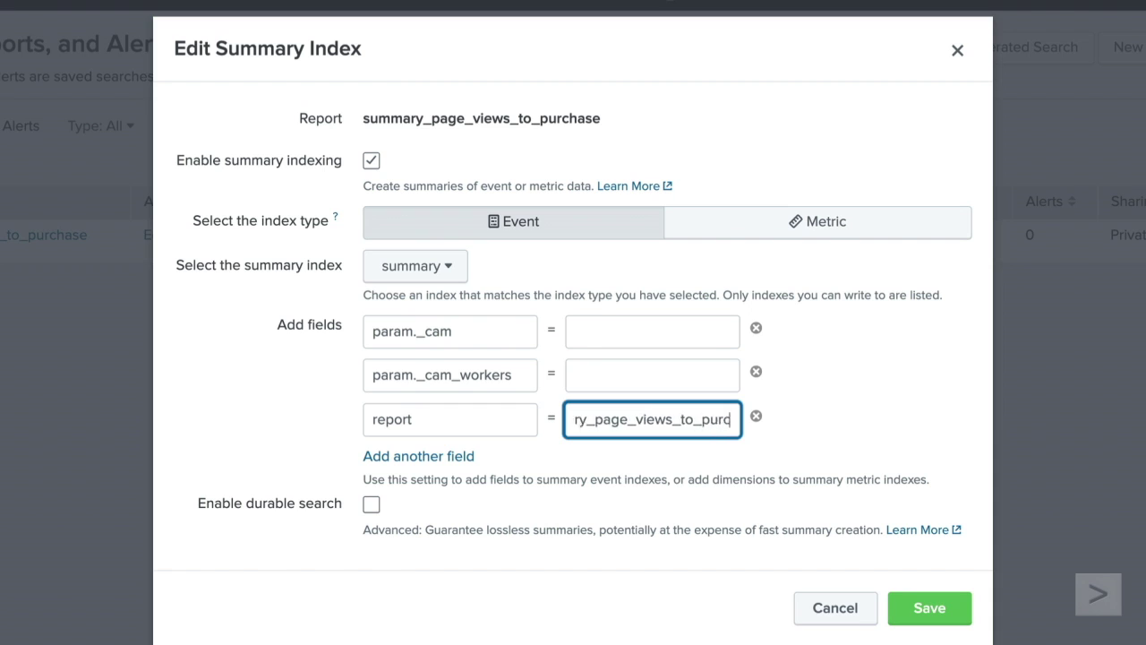
{"action": "type", "text": "hase"}
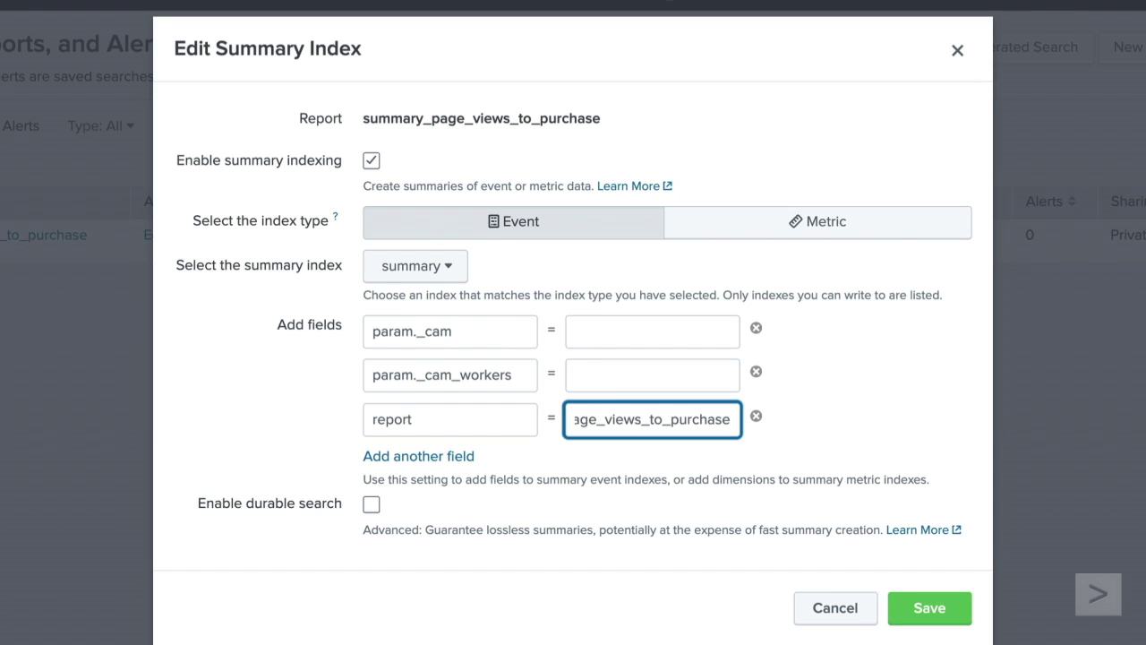
{"action": "left_click", "coordinate": [914, 608]}
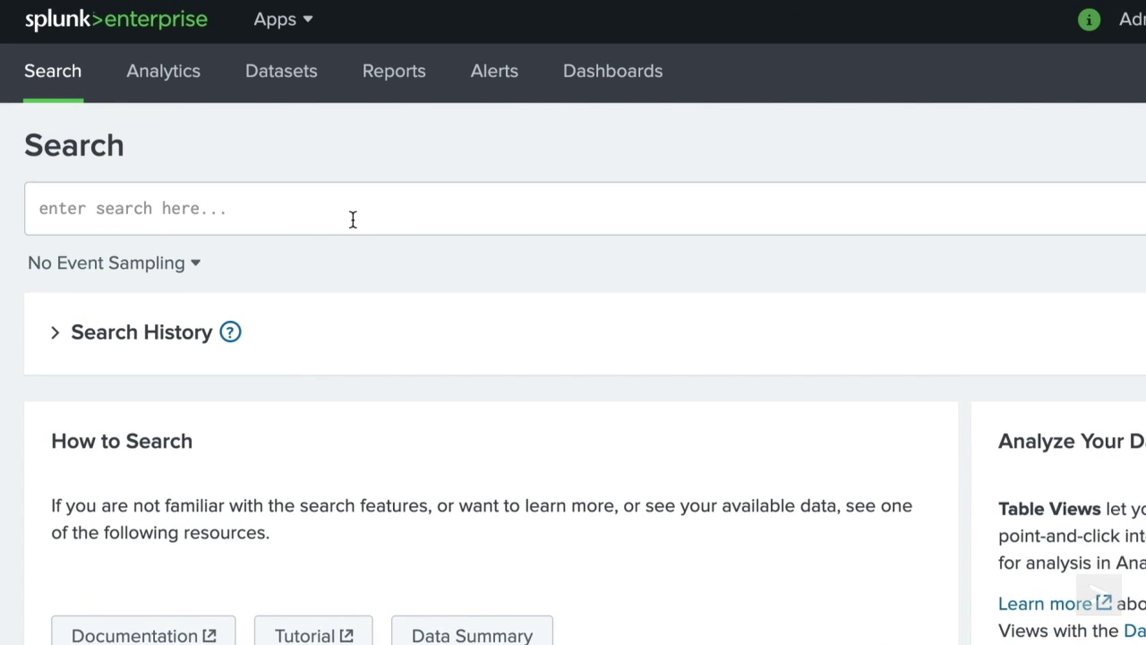
Step: Search index=summary report=summary_page_views_to_purchase for avg(eventcount) as page_views by referer_domain, categoryId over Last 30 days
{"action": "left_click", "coordinate": [353, 219]}
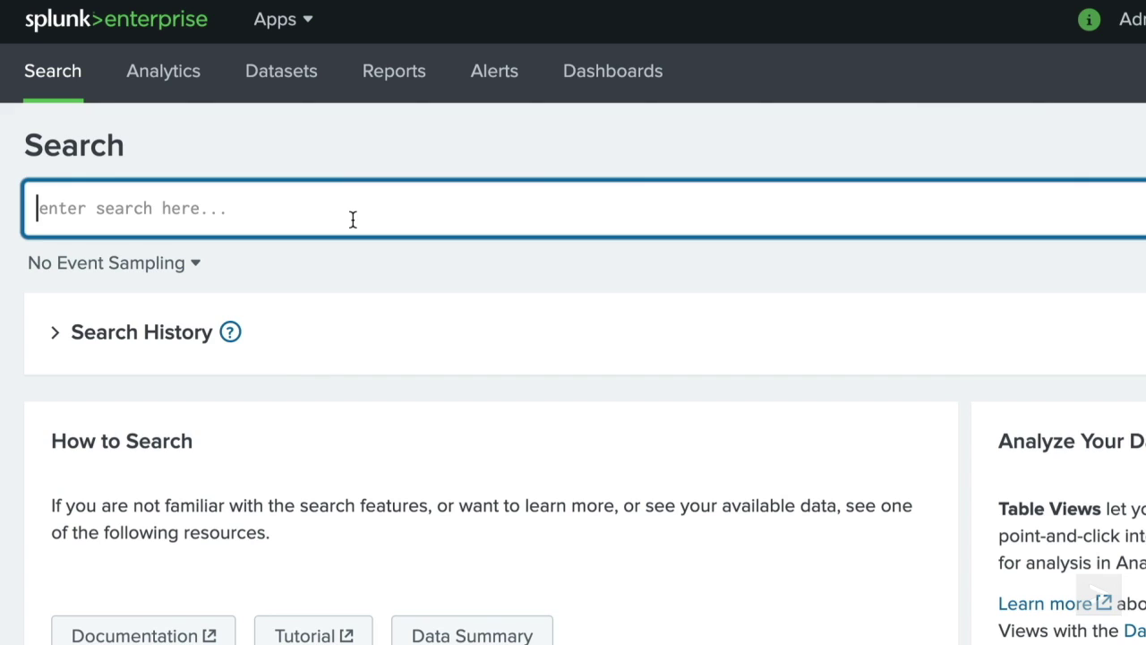
{"action": "type", "text": "index=summary "}
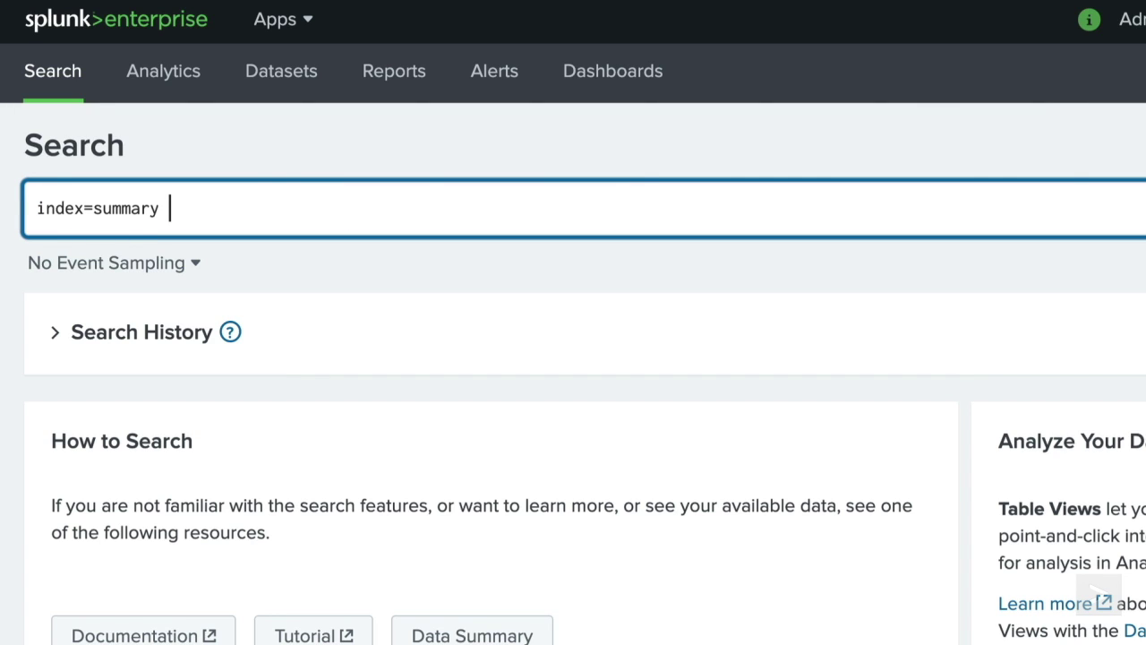
{"action": "type", "text": "report=summar"}
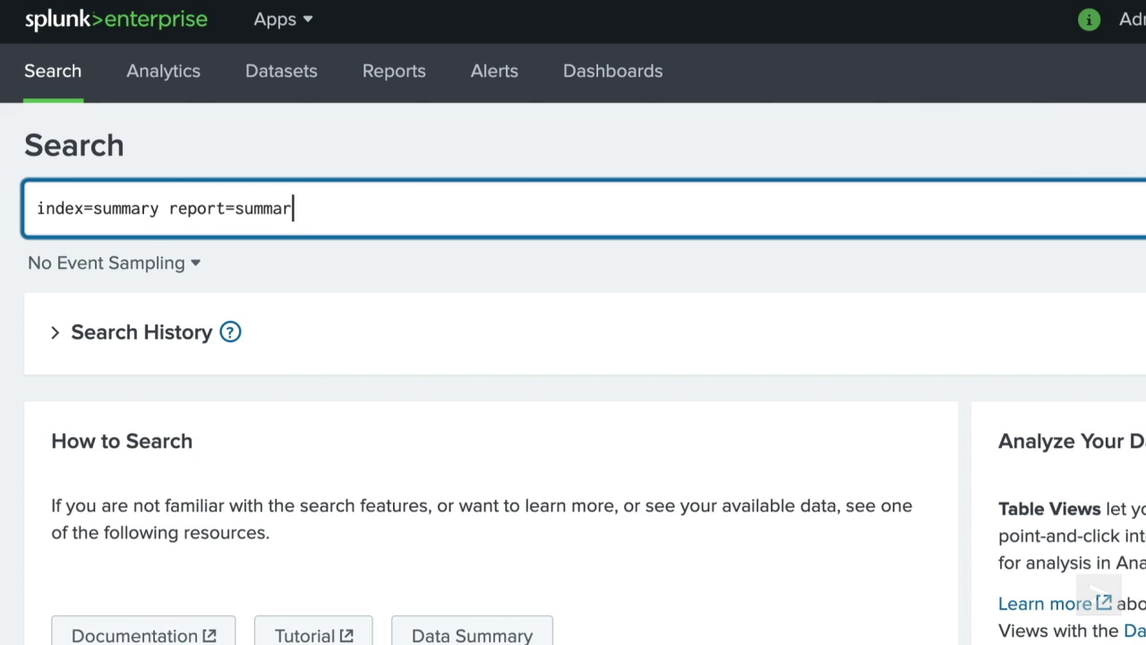
{"action": "type", "text": "y_page_views_to_pur"}
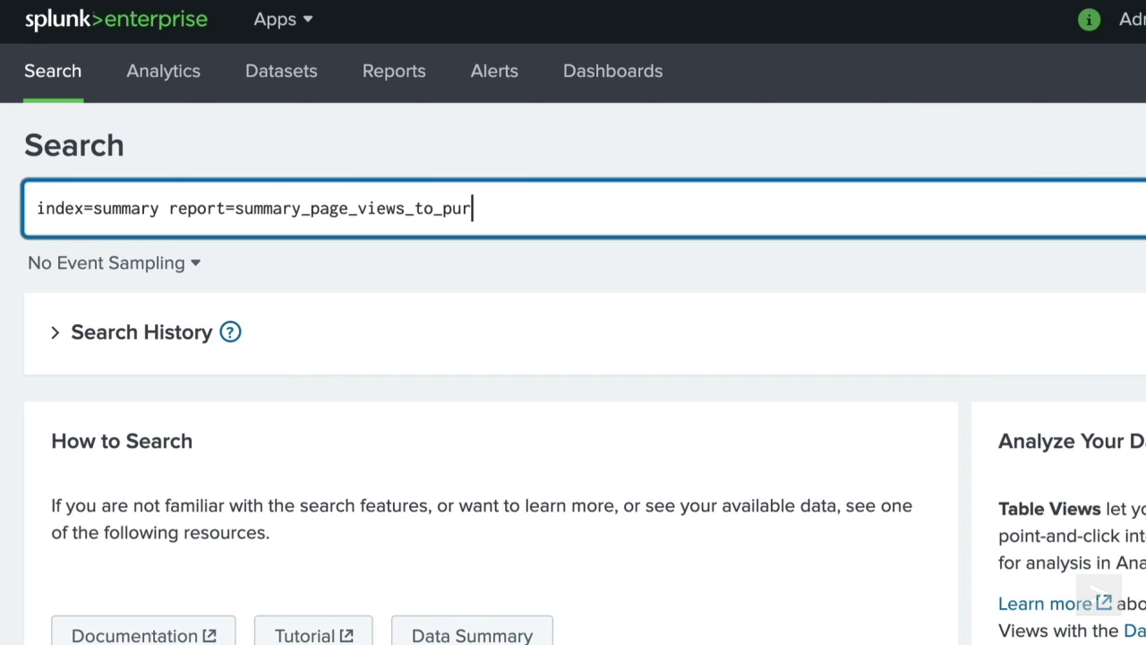
{"action": "type", "text": "chase"}
{"action": "key", "text": "shift+Return"}
{"action": "type", "text": "| stats avg(eventcount)"}
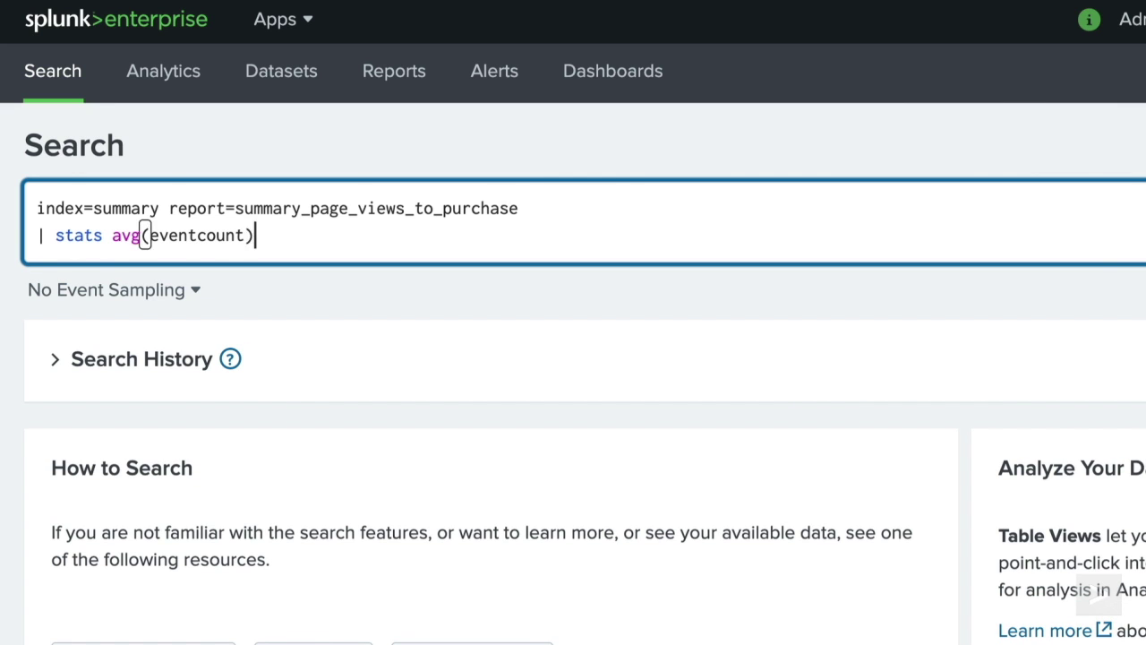
{"action": "type", "text": " as page_views by referer_domain, categoryId"}
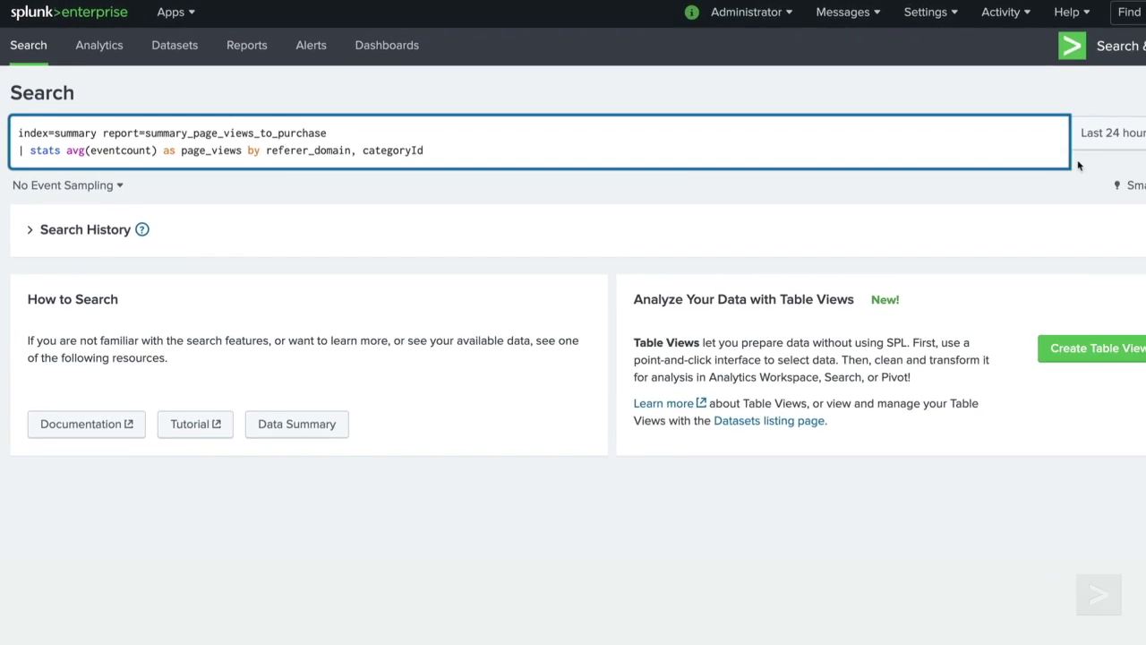
{"action": "left_click", "coordinate": [1030, 124]}
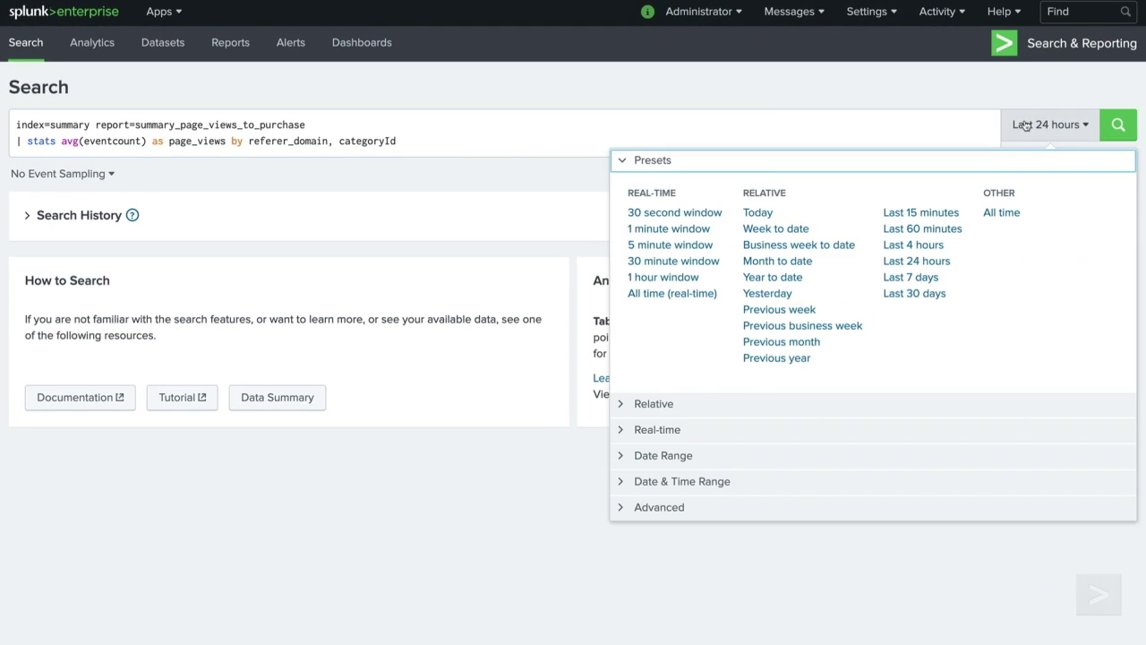
{"action": "left_click", "coordinate": [916, 293]}
{"action": "left_click", "coordinate": [1118, 131]}
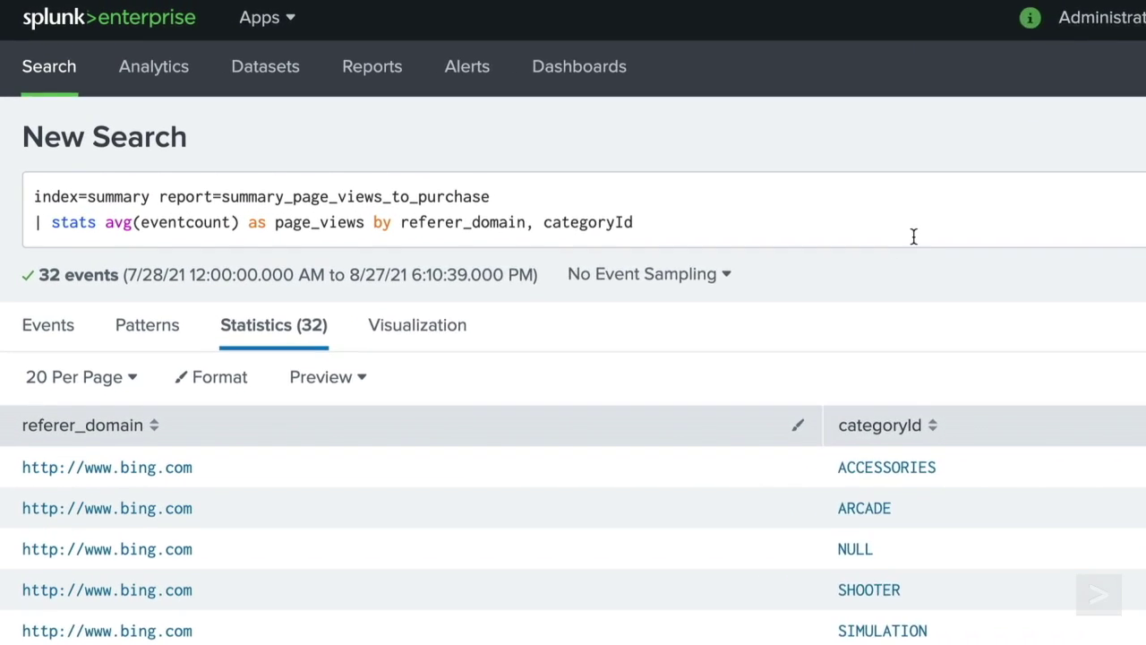
Step: Append | where page_views < 10, rerun in Verbose Mode, and show the events
{"action": "left_click", "coordinate": [595, 153]}
{"action": "type", "text": "| where page"}
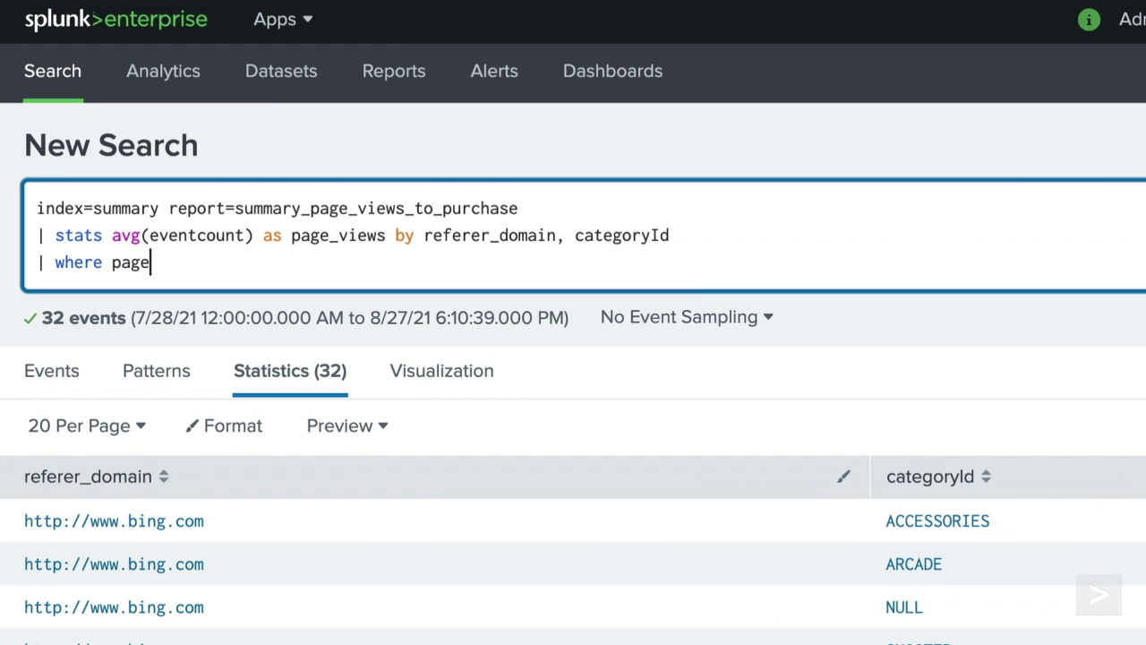
{"action": "type", "text": "_views < 10"}
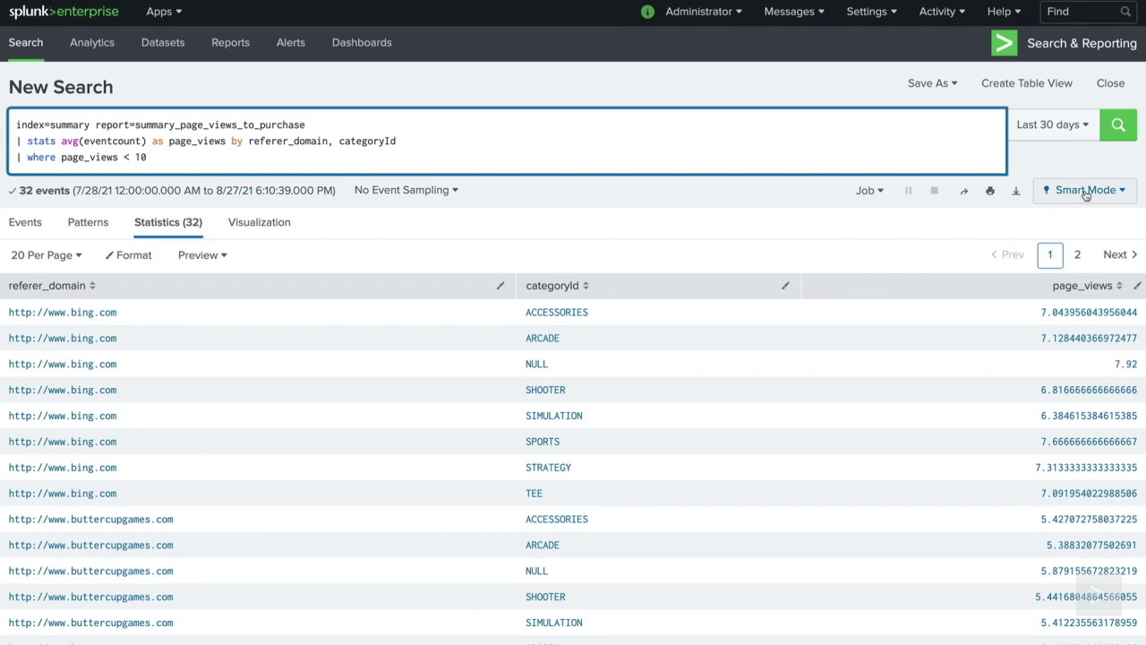
{"action": "left_click", "coordinate": [1085, 192]}
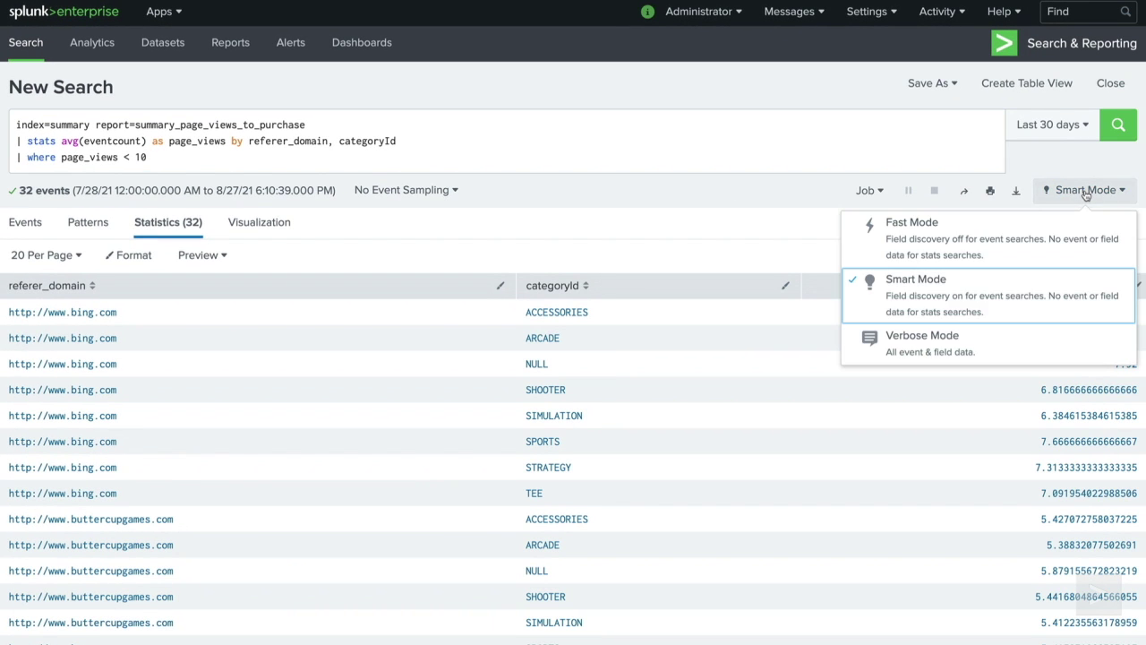
{"action": "left_click", "coordinate": [1025, 340]}
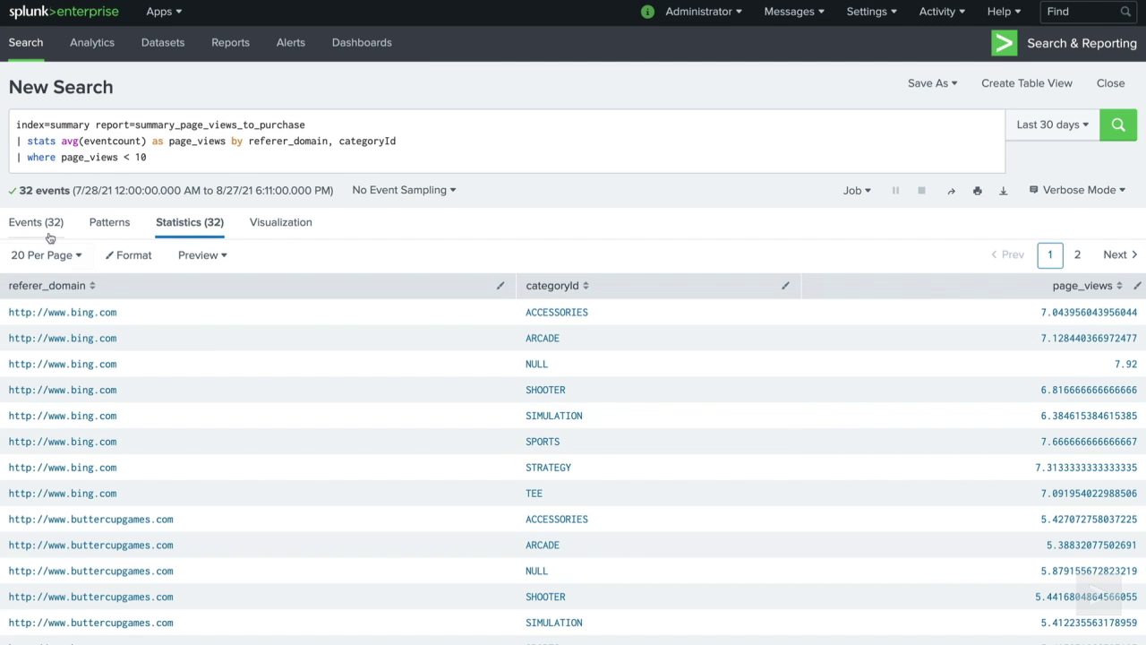
{"action": "left_click", "coordinate": [36, 224]}
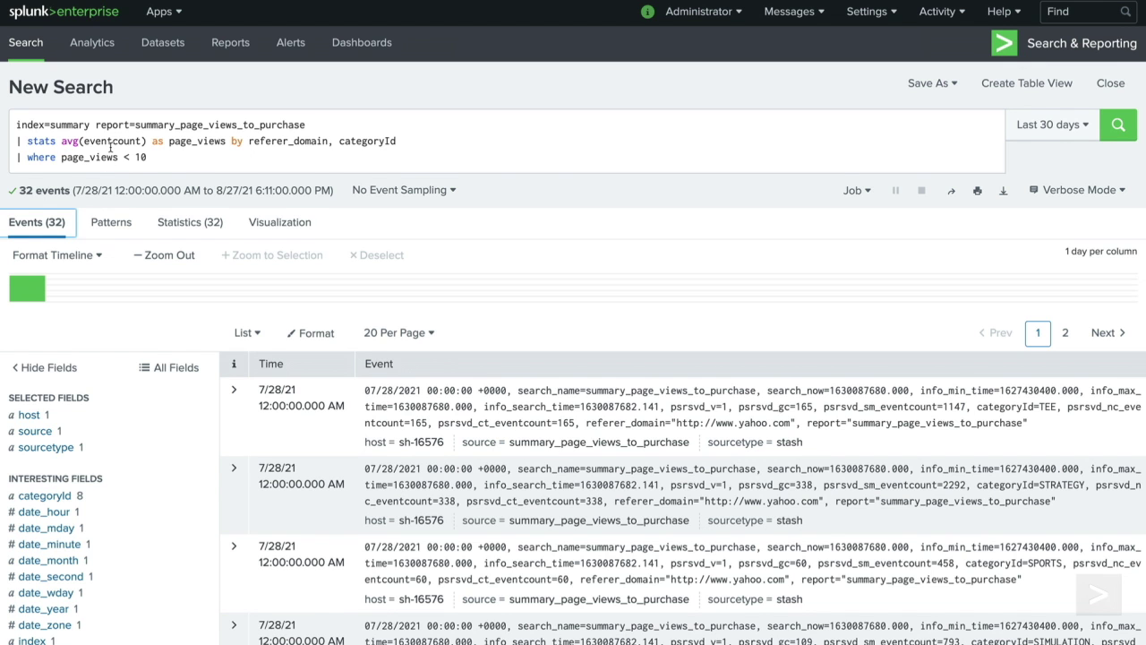
Step: Scroll the summary events and view psrsvd_ct_eventcount's breakdown: 30 values, 27 to 5562
{"action": "scroll", "coordinate": [111, 148], "scroll_direction": "down", "scroll_amount": 2}
{"action": "scroll", "coordinate": [110, 151], "scroll_direction": "down", "scroll_amount": 2}
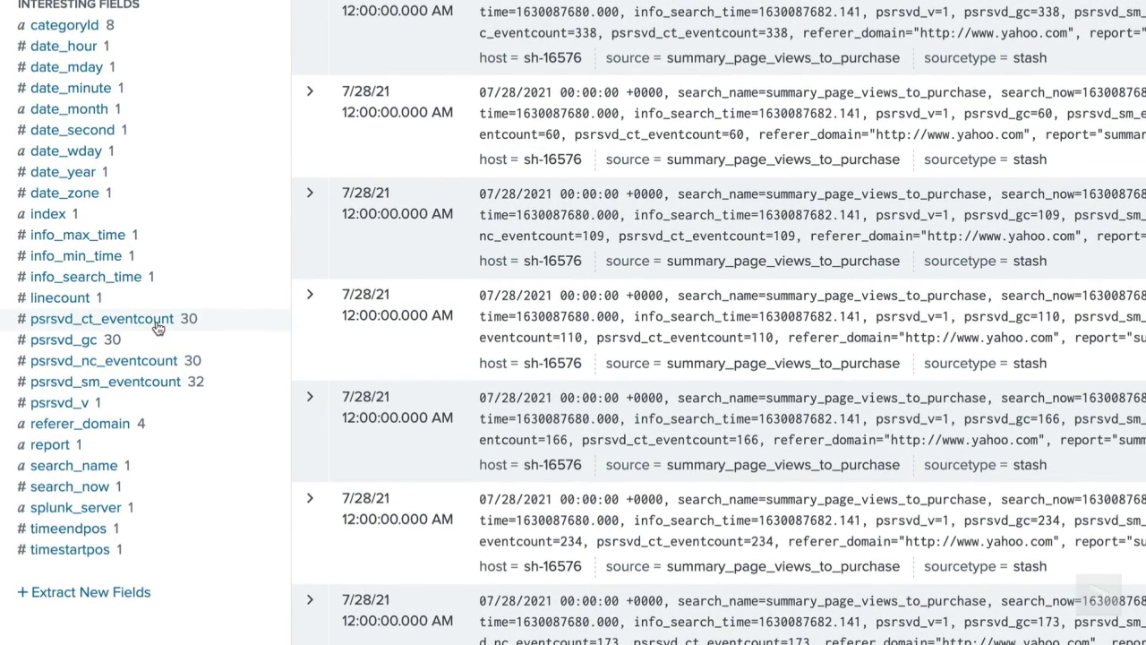
{"action": "left_click", "coordinate": [134, 319]}
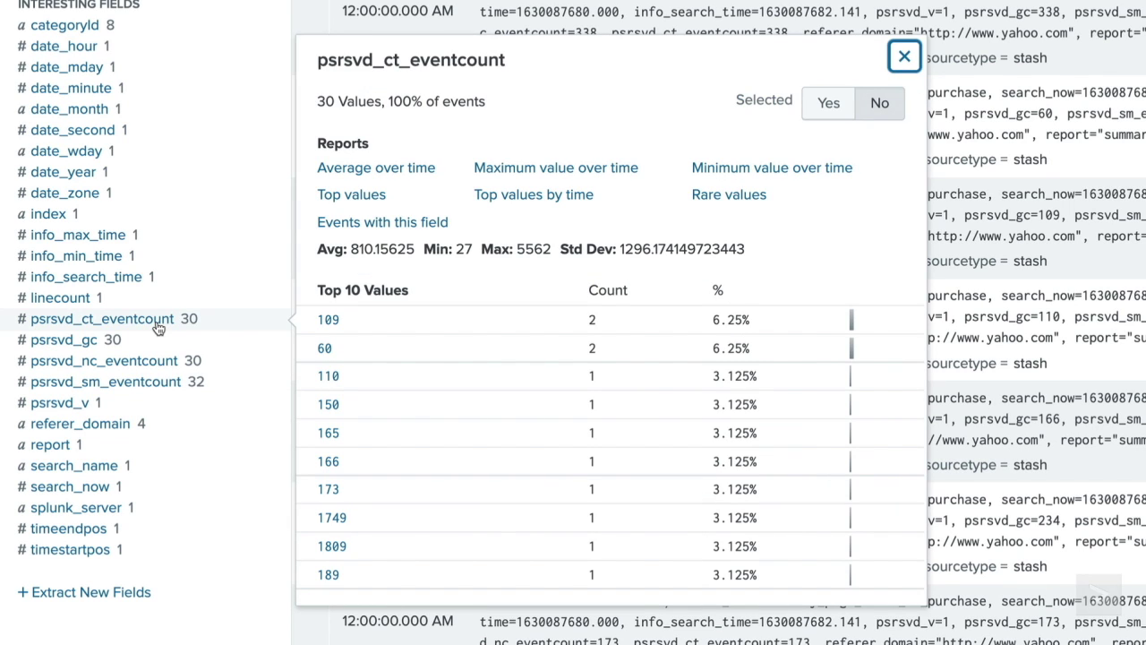